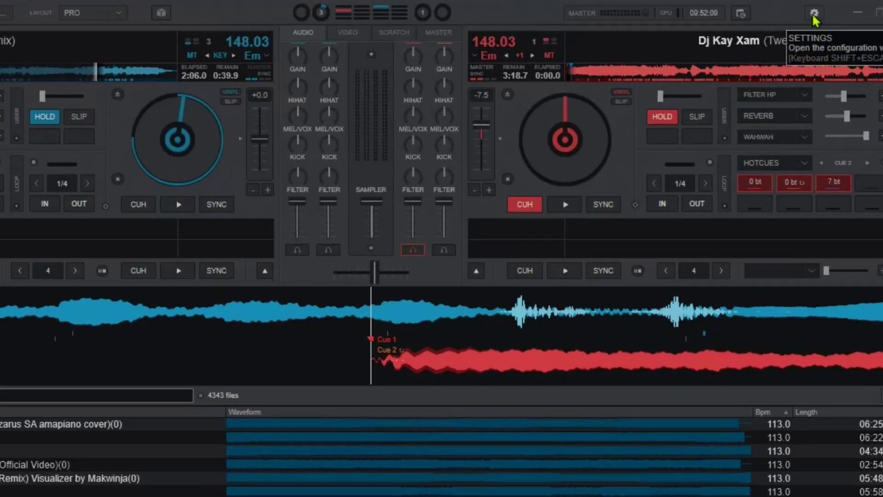
In Options & Tweaks, search 'acces' and switch exclusiveAudioAccess from Yes to No.
left_click(814, 14)
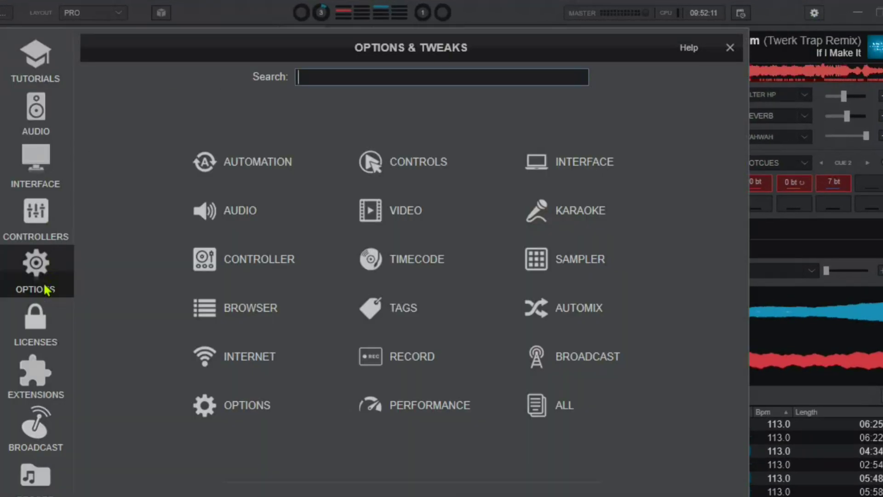
left_click(43, 234)
left_click(44, 266)
type("acces")
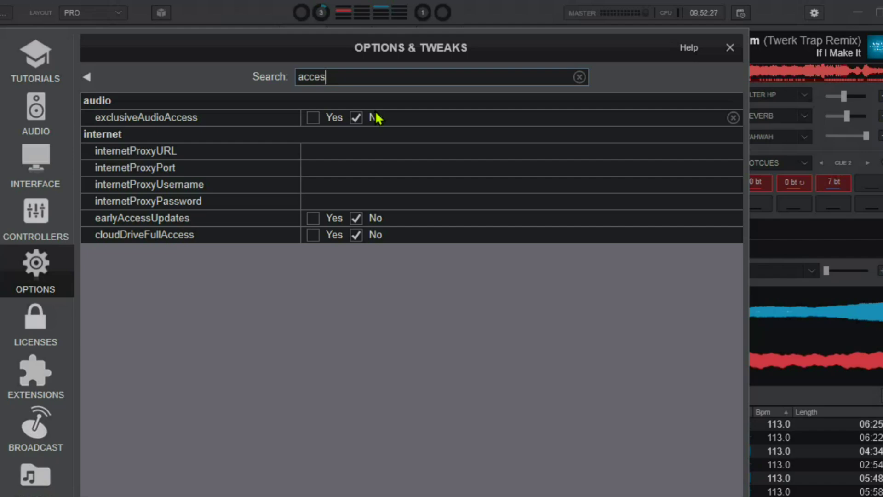
left_click(313, 119)
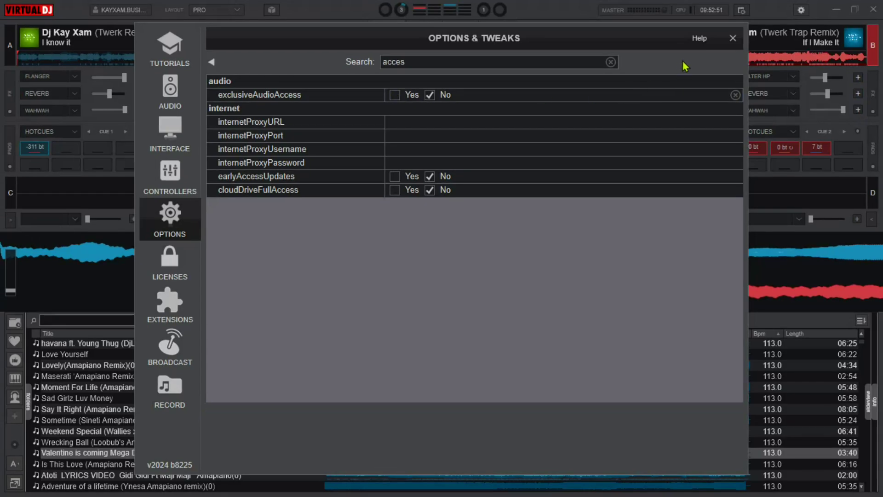
Close Options & Tweaks, play deck A briefly, then send it back to its cue point.
left_click(732, 37)
left_click(289, 168)
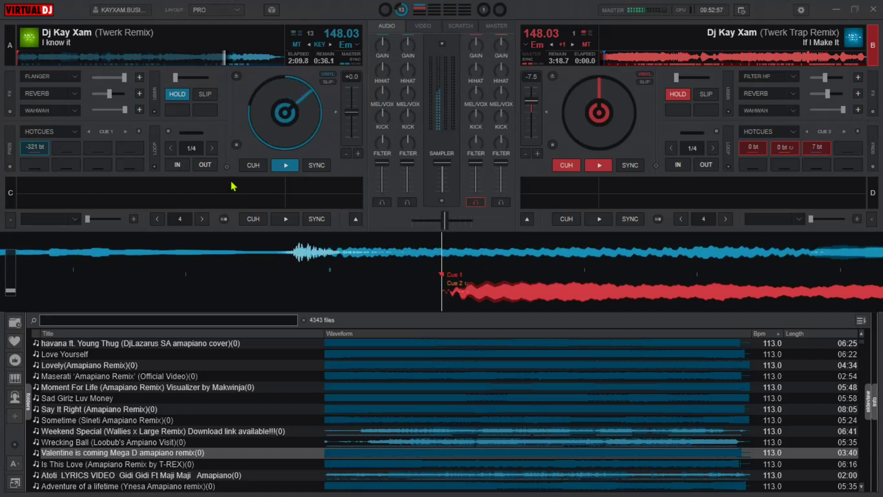
left_click(252, 168)
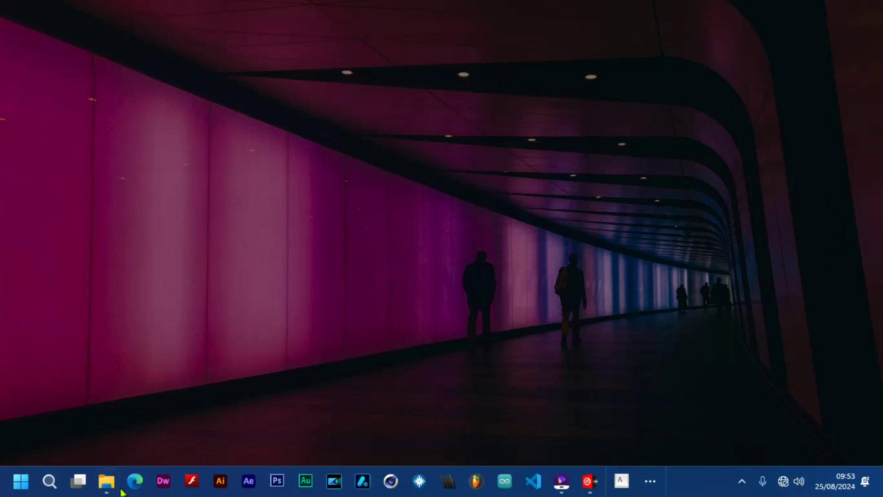
Open the Music folder in File Explorer from the taskbar.
left_click(107, 481)
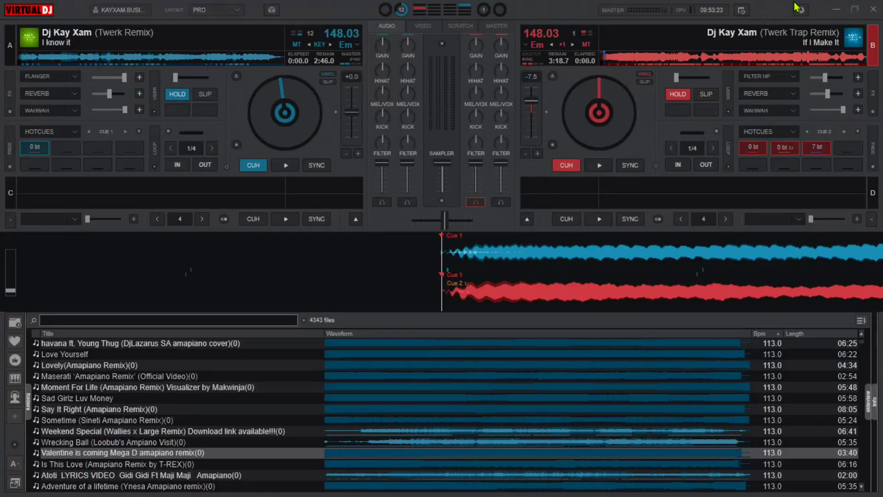
Search 'acces' in VirtualDJ settings, recheck exclusiveAudioAccess, and close the settings.
left_click(801, 10)
type("acces")
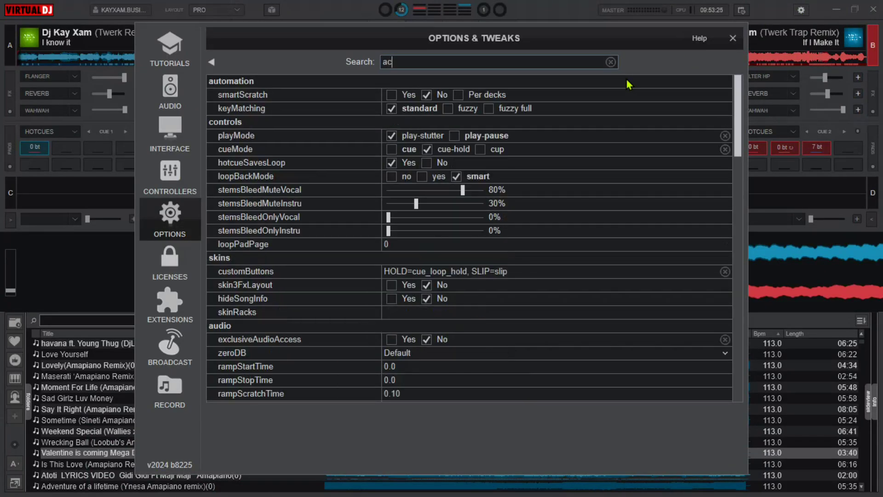
left_click(395, 95)
left_click(733, 38)
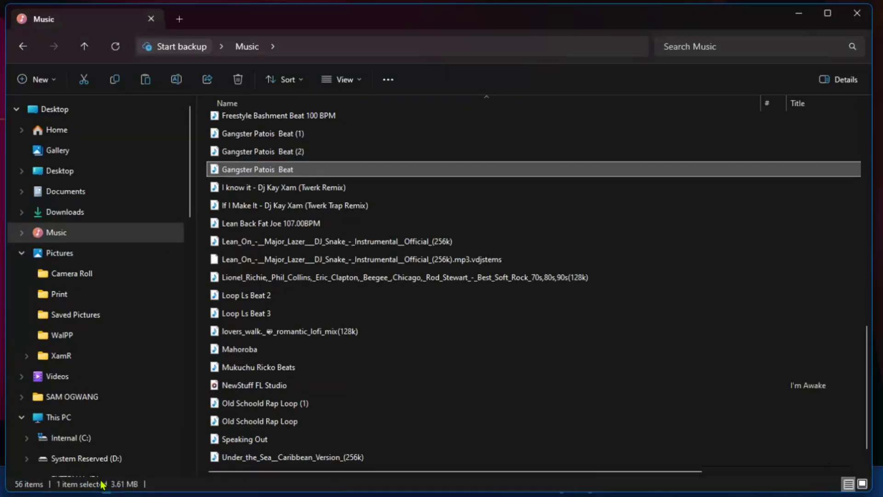
Try opening a Gangster Patois beat in Media Player, dismiss the error, and close it.
left_click(248, 151)
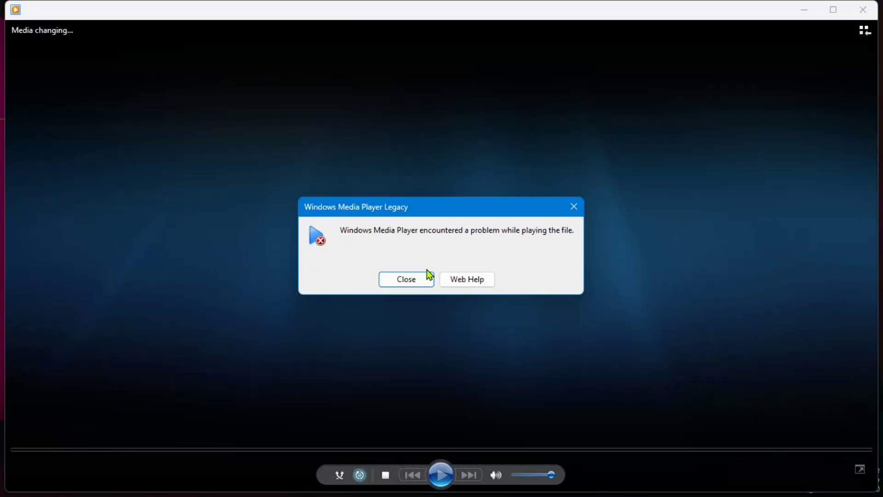
left_click(575, 207)
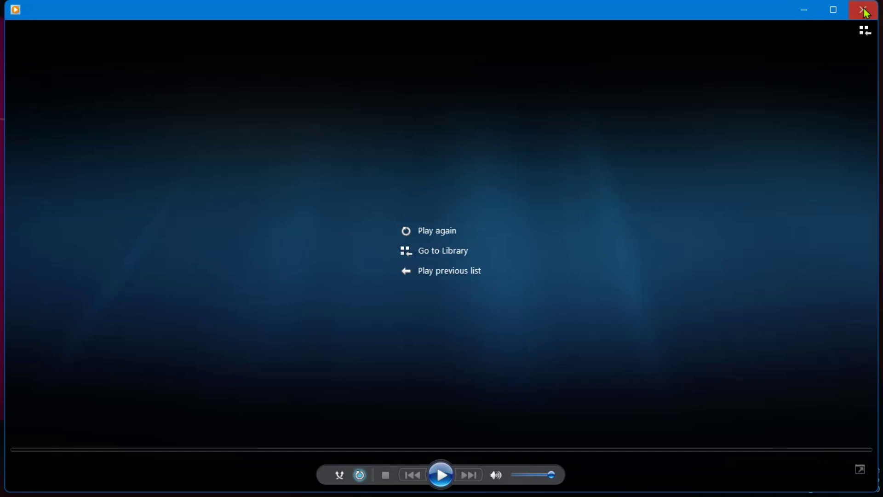
left_click(865, 11)
Retry Gangster Patois Beat, dismiss the error, close Media Player and Explorer, and return to VirtualDJ.
left_click(263, 167)
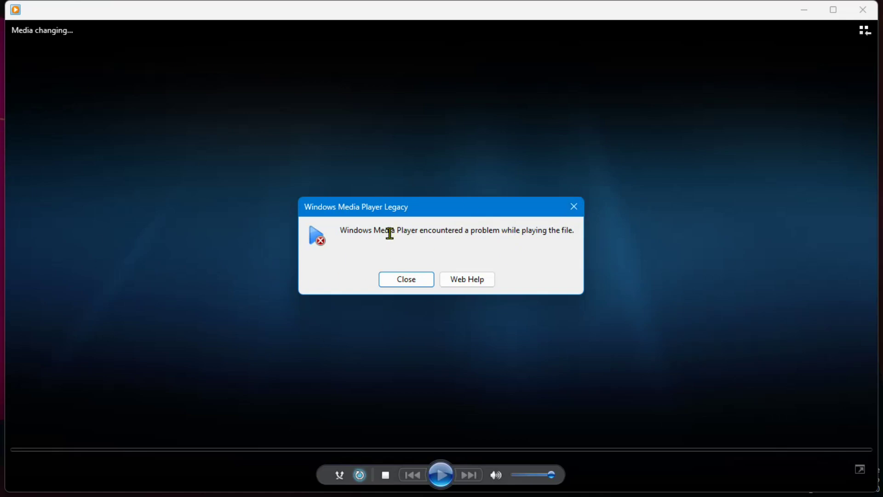
left_click(573, 213)
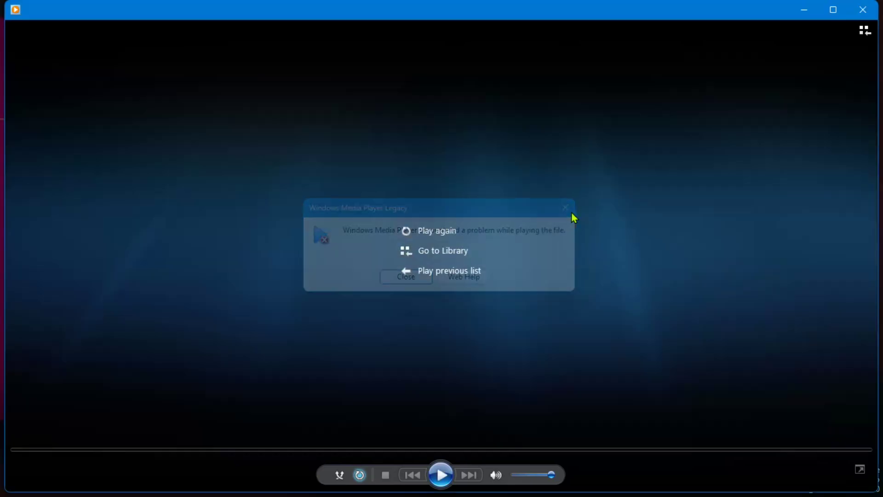
left_click(859, 17)
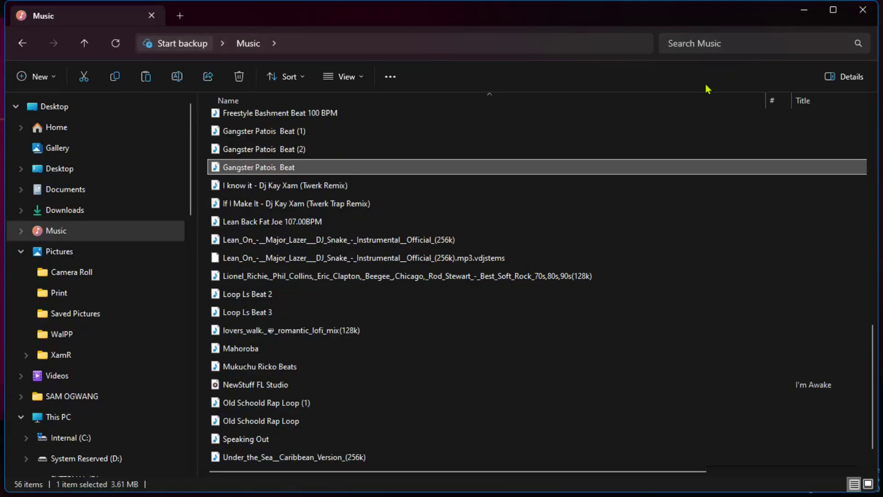
left_click(863, 9)
left_click(591, 481)
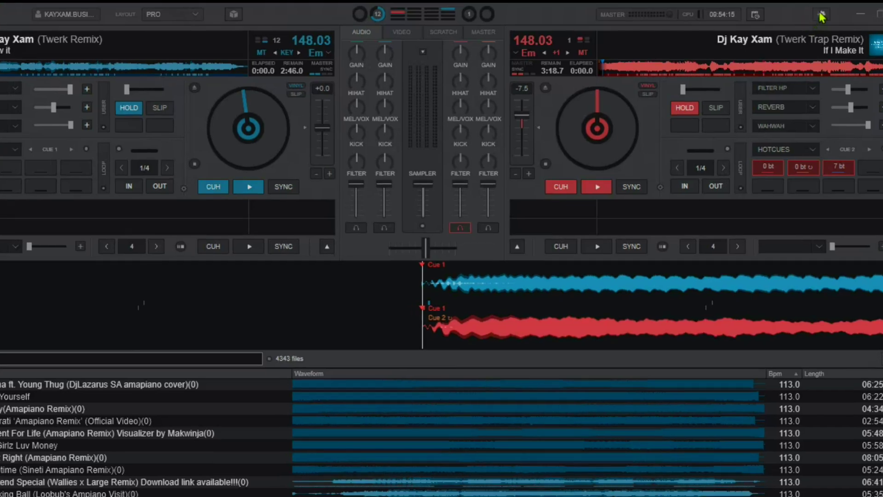
left_click(847, 9)
Search 'cuedis' and change the cueDisplay option to name, then to number.
type("c")
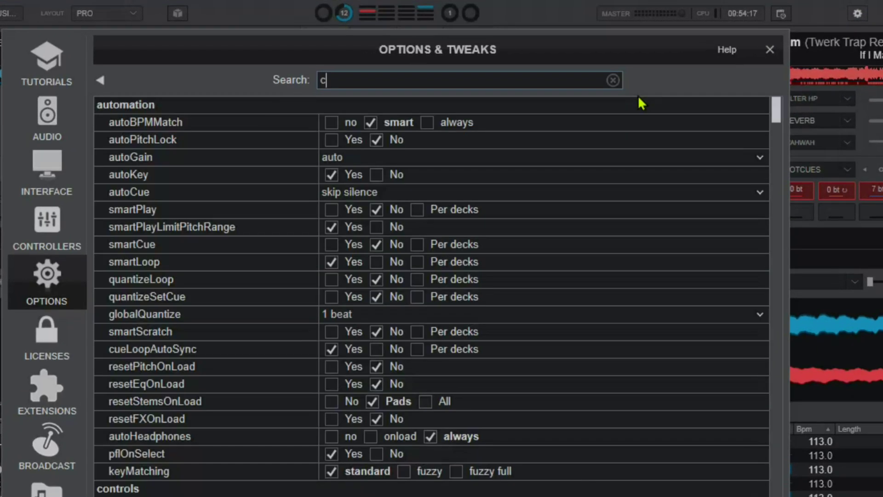
type("uesdisplay")
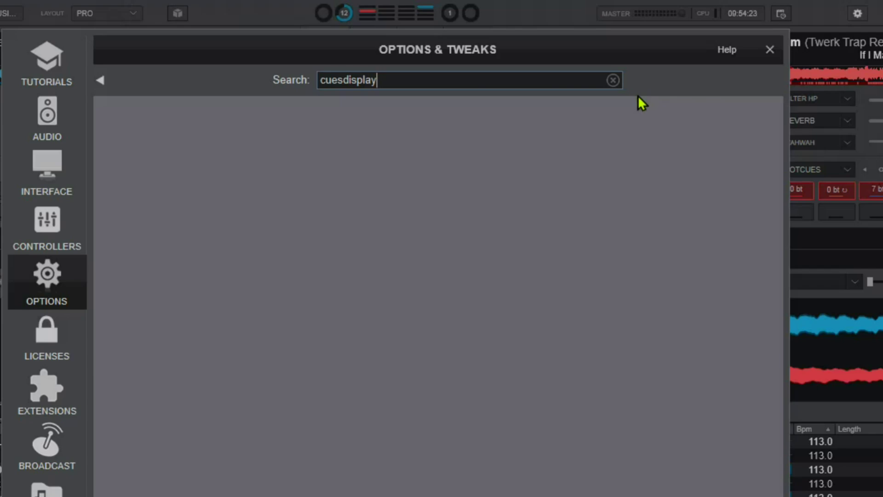
key("BackSpace")
key("BackSpace")
key("BackSpace")
key("BackSpace")
key("BackSpace")
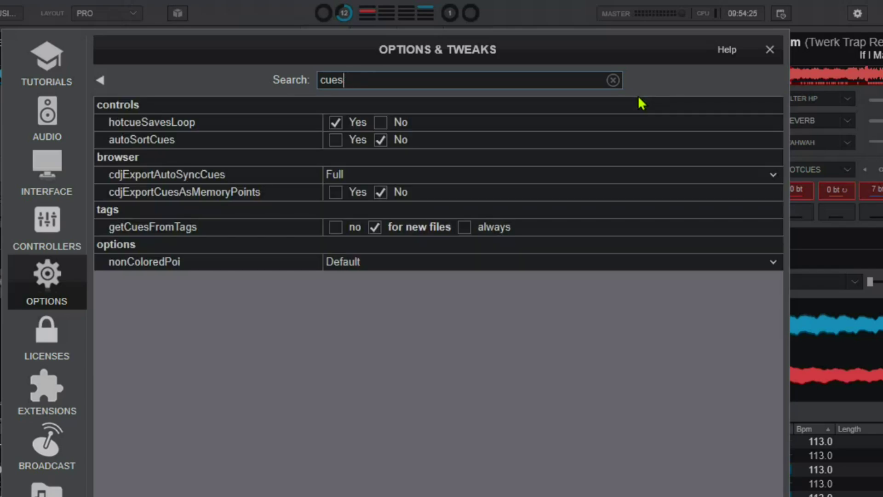
type("di")
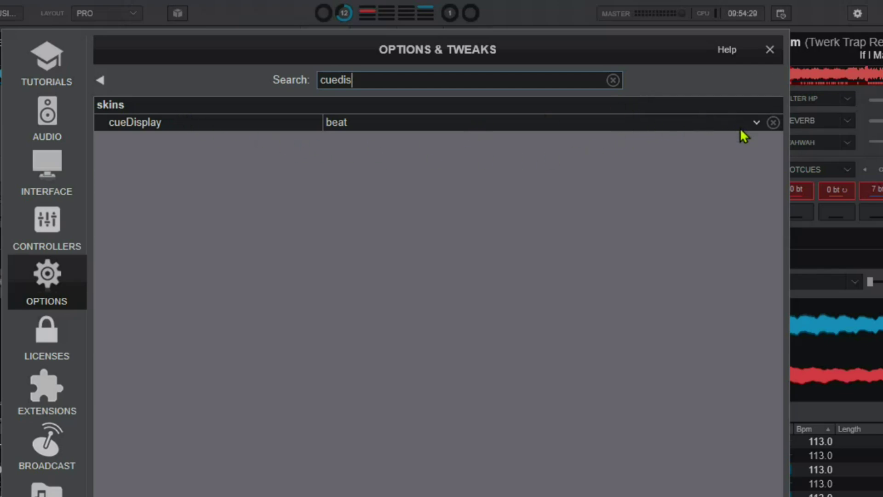
left_click(754, 122)
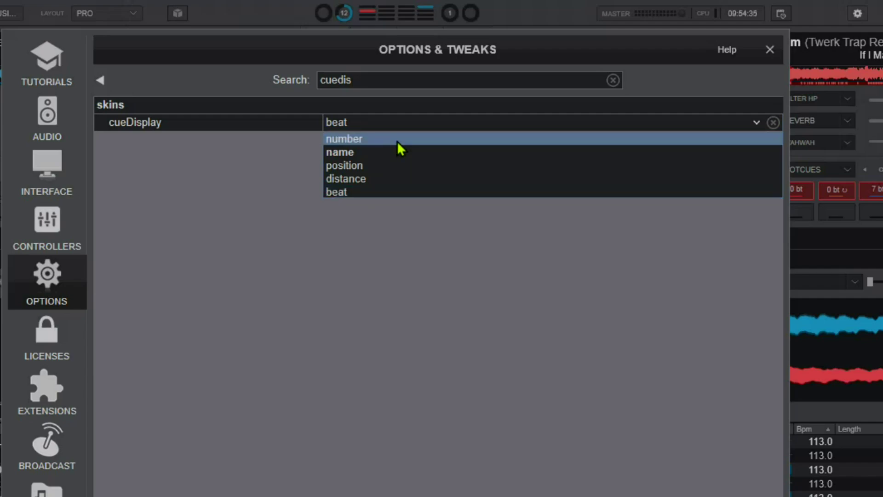
left_click(375, 154)
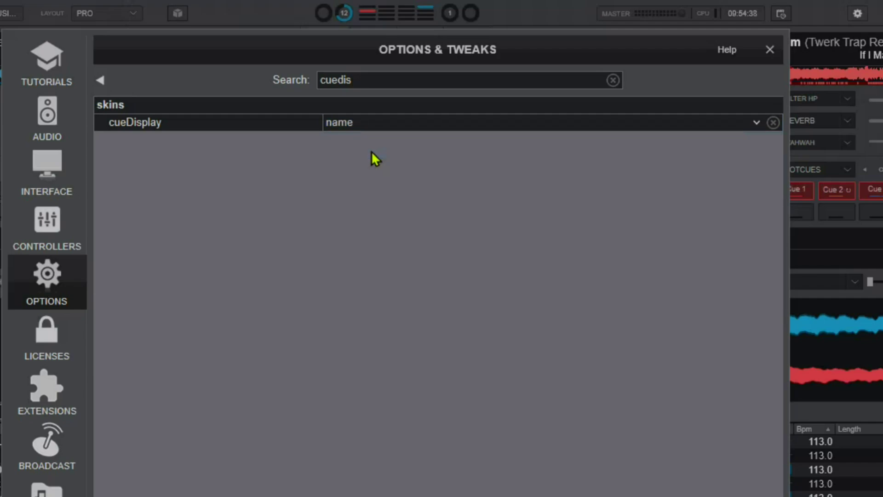
left_click(358, 122)
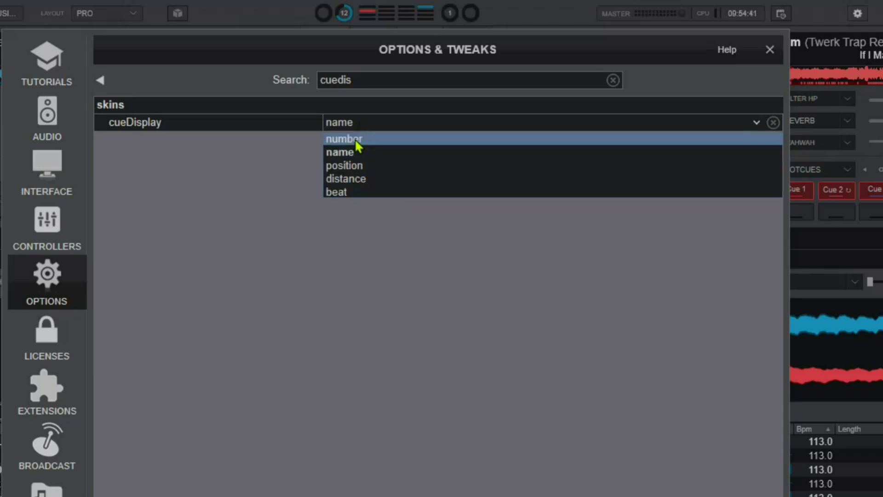
left_click(355, 140)
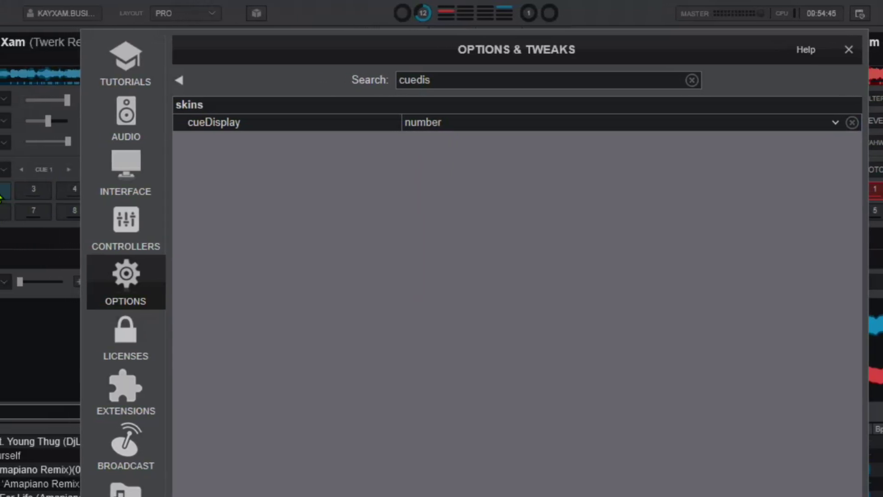
With the settings window moved aside, set cueDisplay back to beat.
left_click_drag(287, 52, 425, 57)
left_click_drag(494, 57, 561, 58)
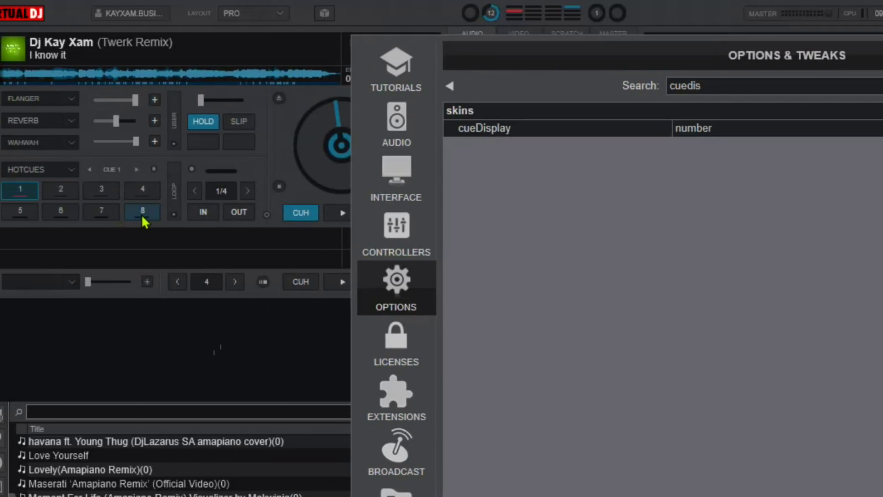
left_click(800, 127)
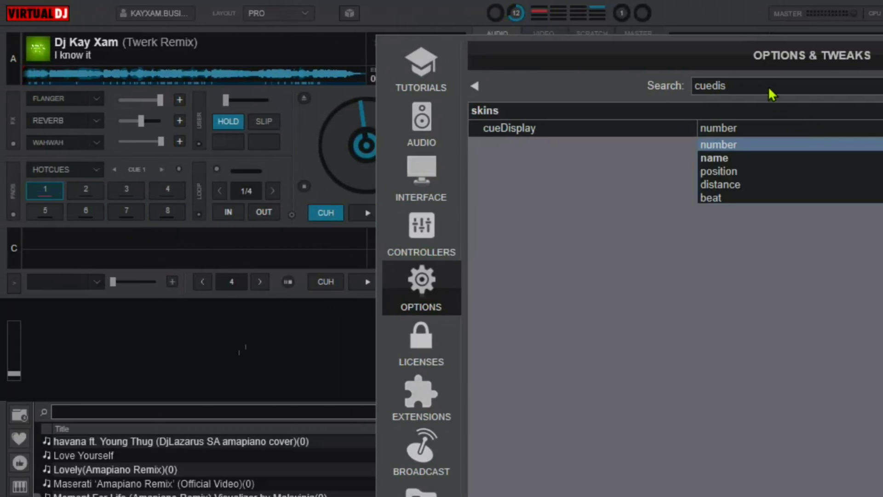
left_click(733, 197)
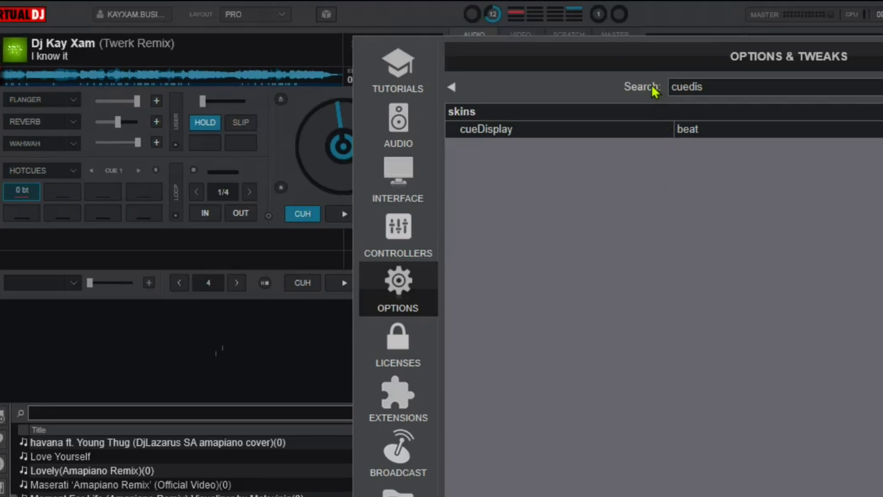
left_click_drag(617, 73, 436, 88)
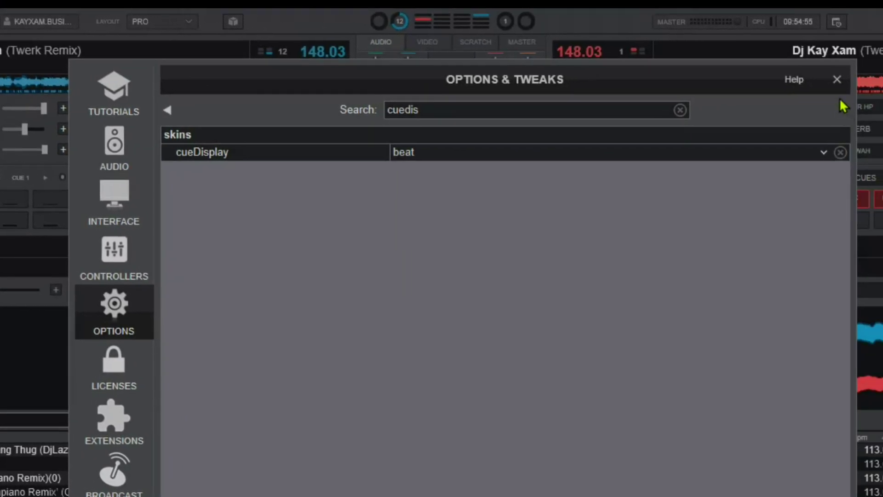
Close the settings, play deck A from hotcue 1, then stop it at its cue.
left_click(817, 88)
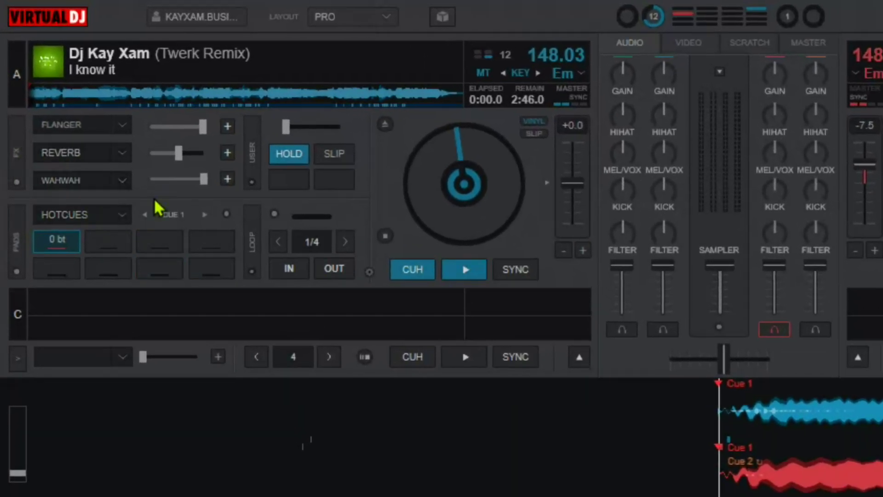
left_click(71, 244)
left_click(417, 272)
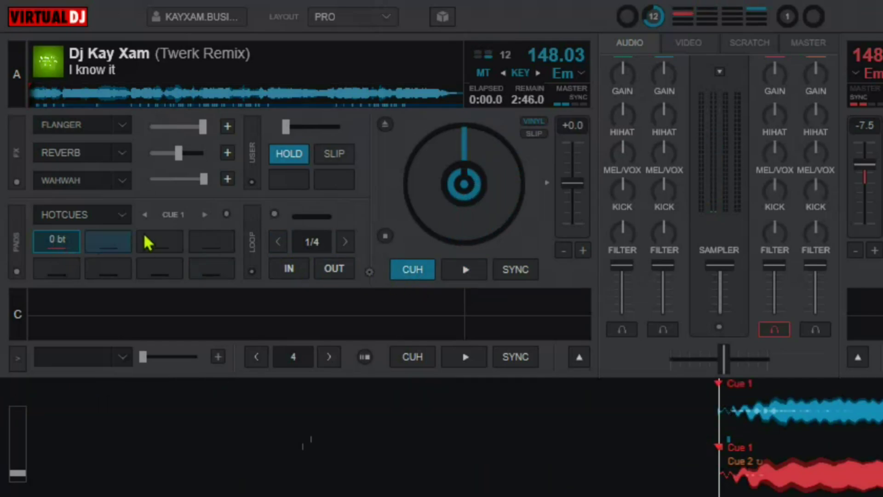
Set deck A hotcues 2, 3 and 4 at 0:13.0, 0:25.9 and 0:50.1, then return to hotcue 1.
left_click(59, 98)
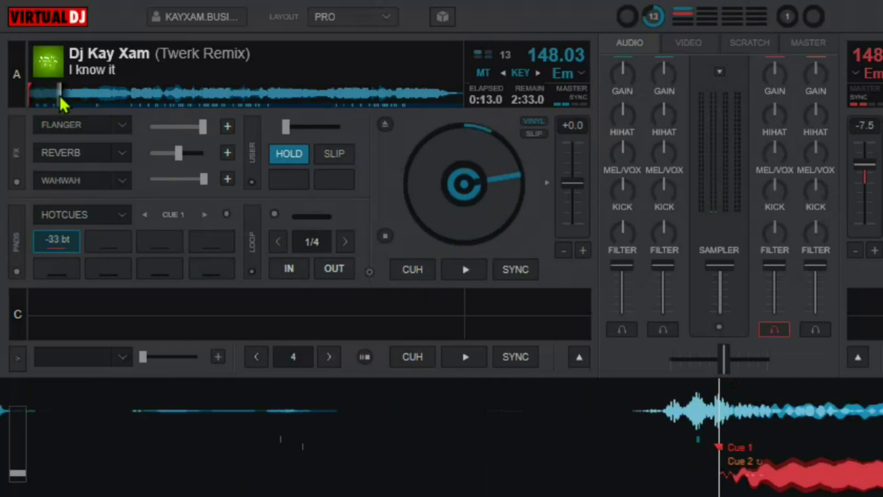
left_click(113, 245)
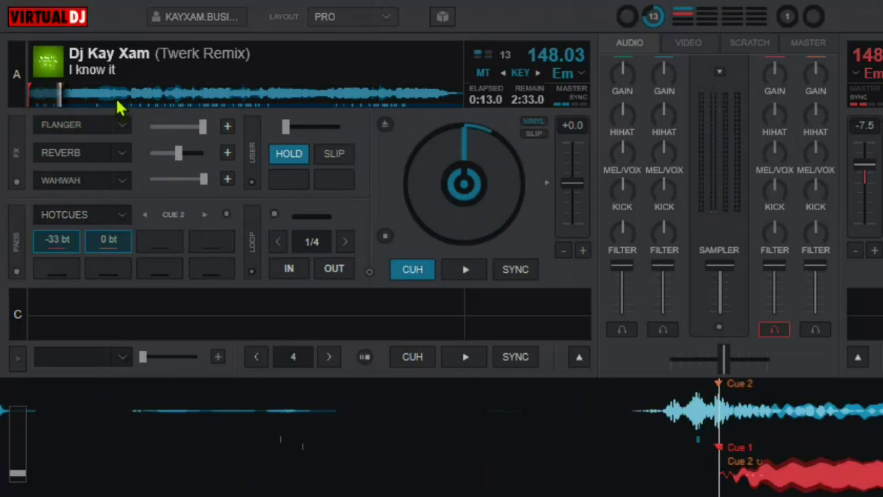
left_click(97, 98)
left_click(152, 250)
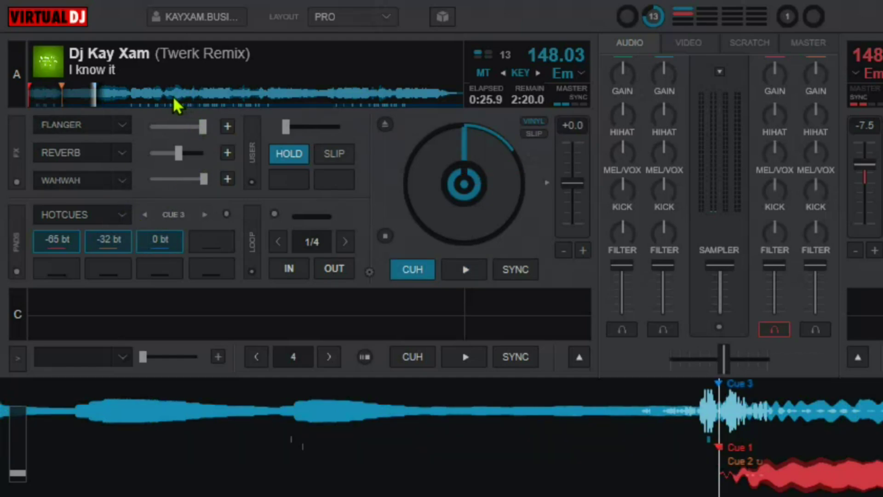
left_click(158, 98)
left_click(209, 253)
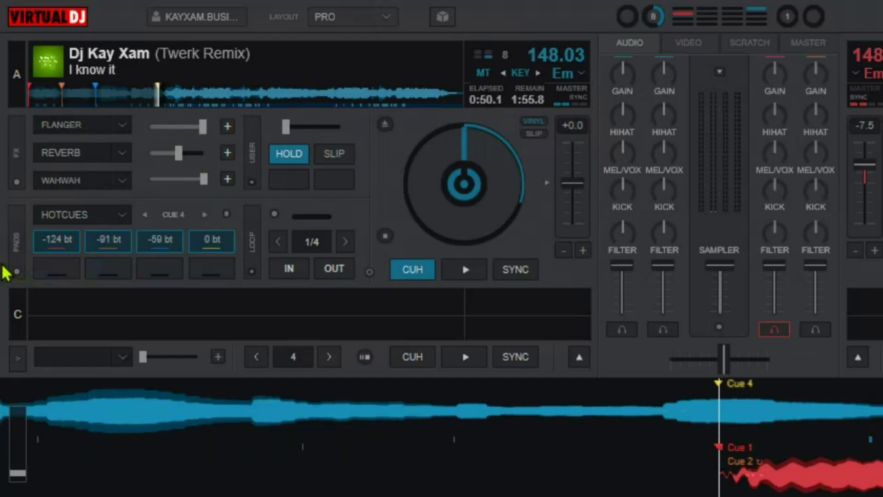
left_click(33, 96)
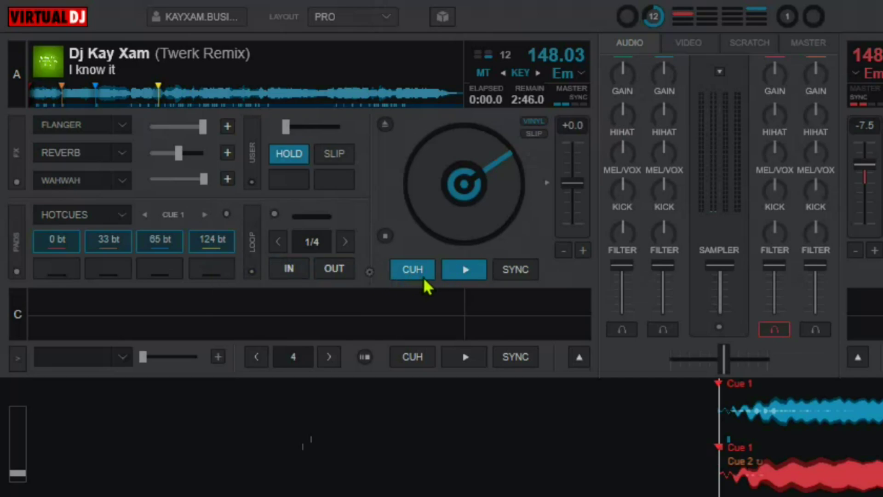
left_click(444, 276)
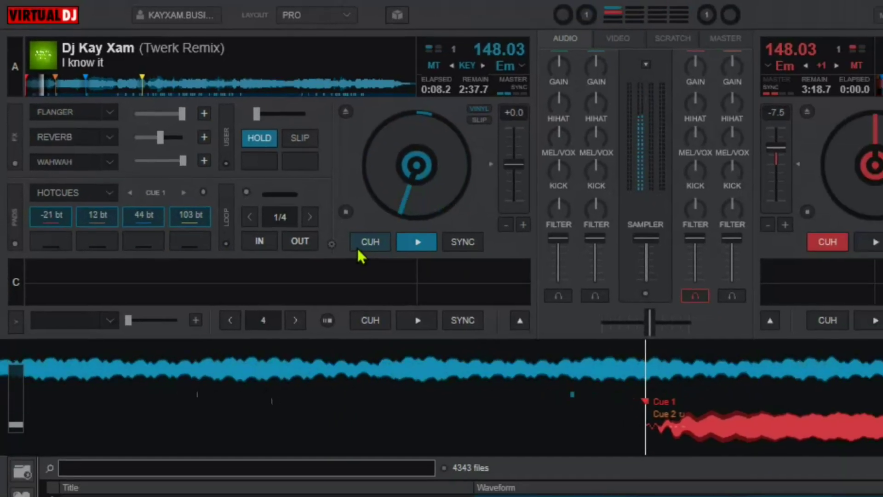
left_click(360, 249)
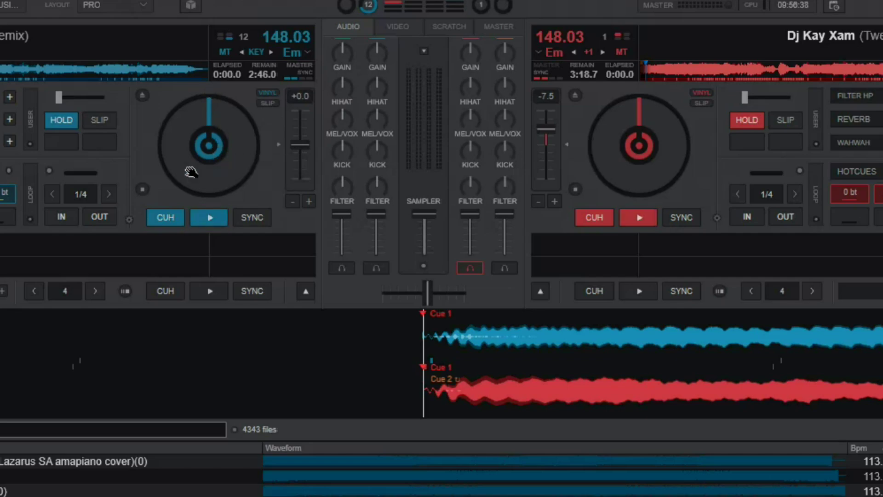
left_click(2, 73)
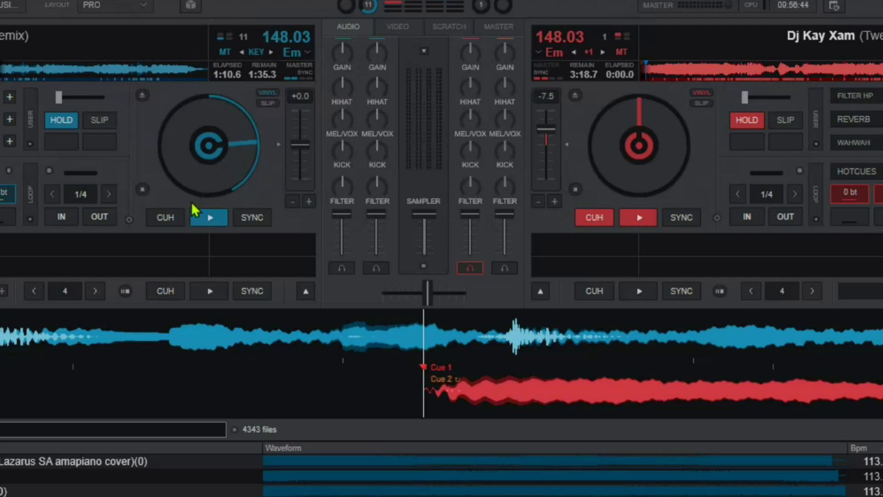
Stop deck A at its hotcue 2 position, 0:13.0, then open the settings with Ctrl+O.
left_click(174, 221)
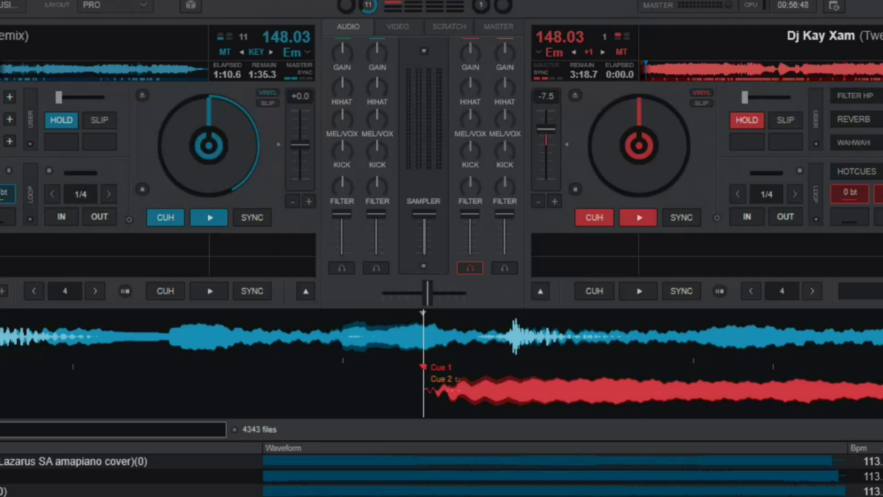
key("2")
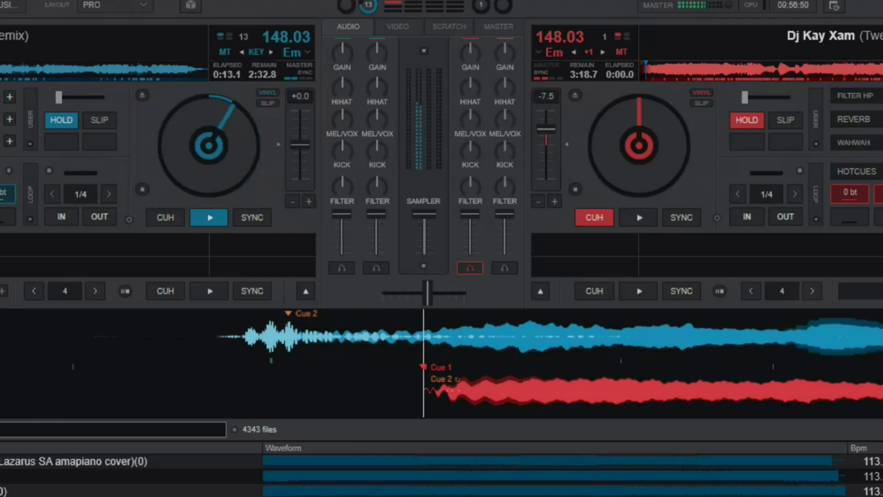
left_click(162, 221)
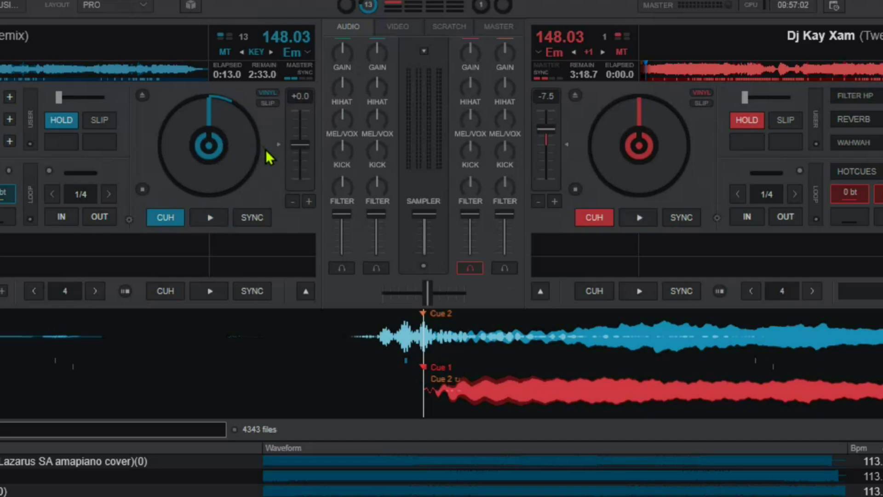
key("ctrl+o")
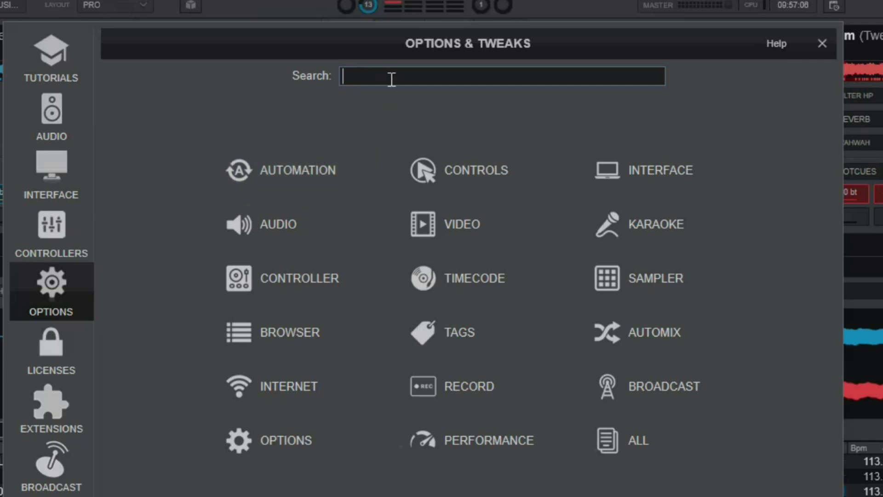
Search 'autodis' in Options & Tweaks and set autoDiscMarker to Yes.
type("auto0d")
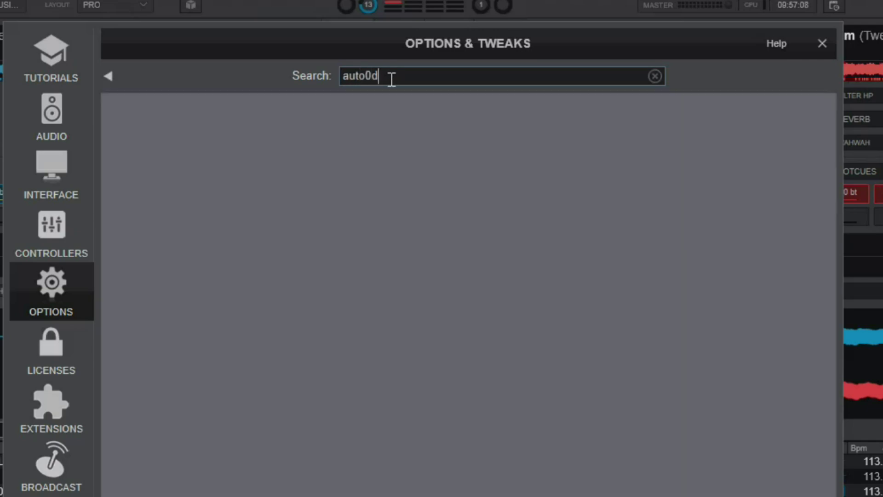
key("BackSpace")
key("BackSpace")
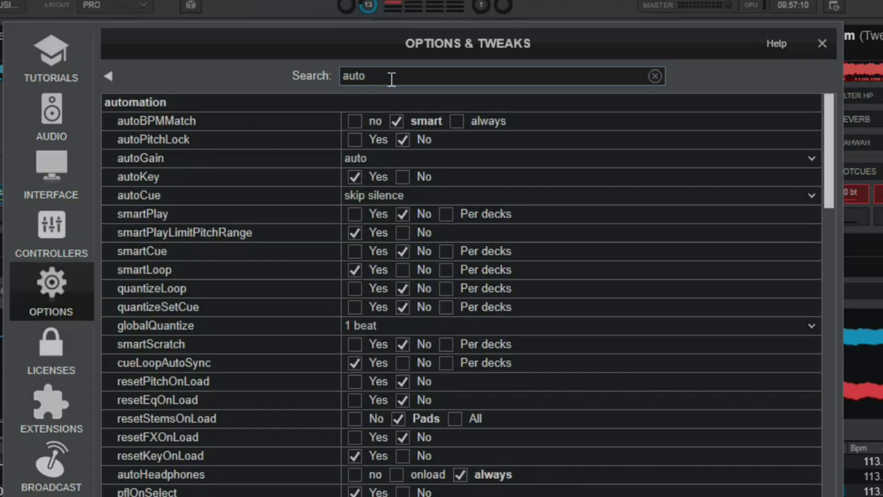
type("dis")
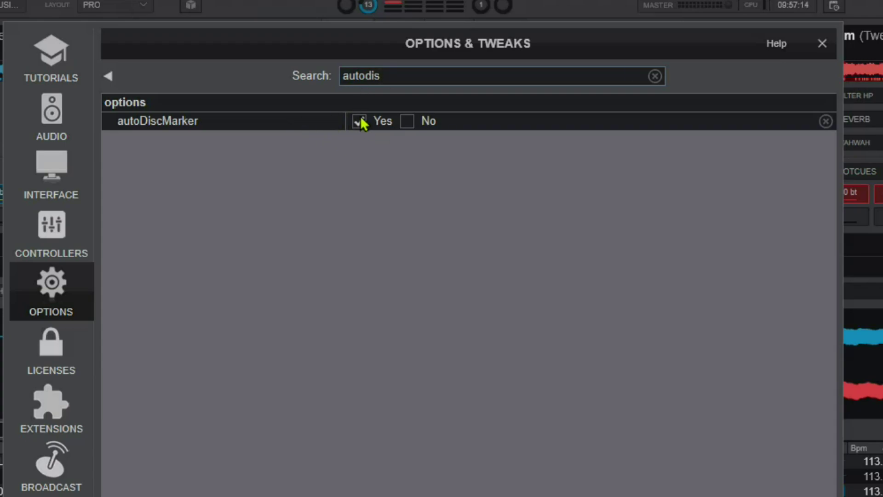
left_click(408, 121)
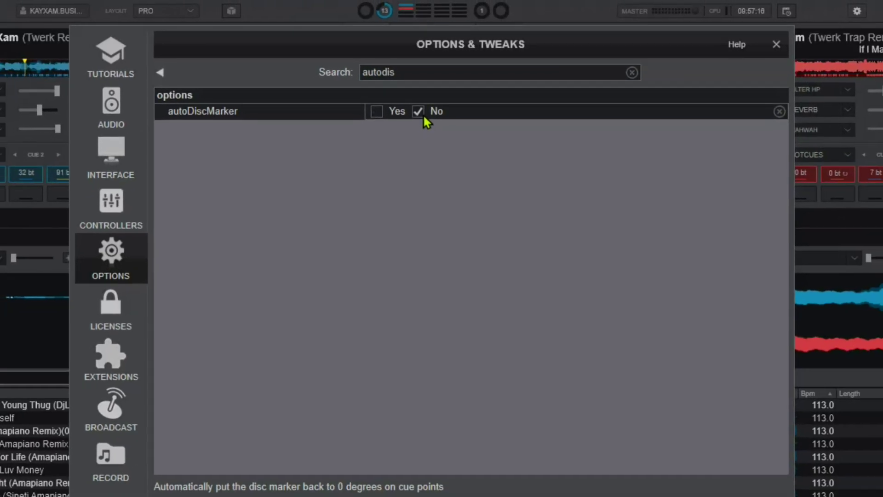
Play both decks and return deck A to its Cue 2 point, then reopen Options & Tweaks.
key("Escape")
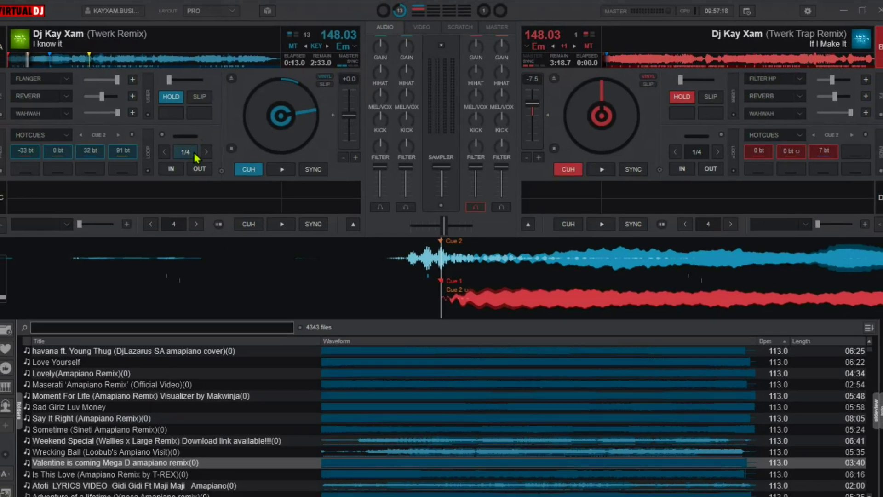
left_click(282, 169)
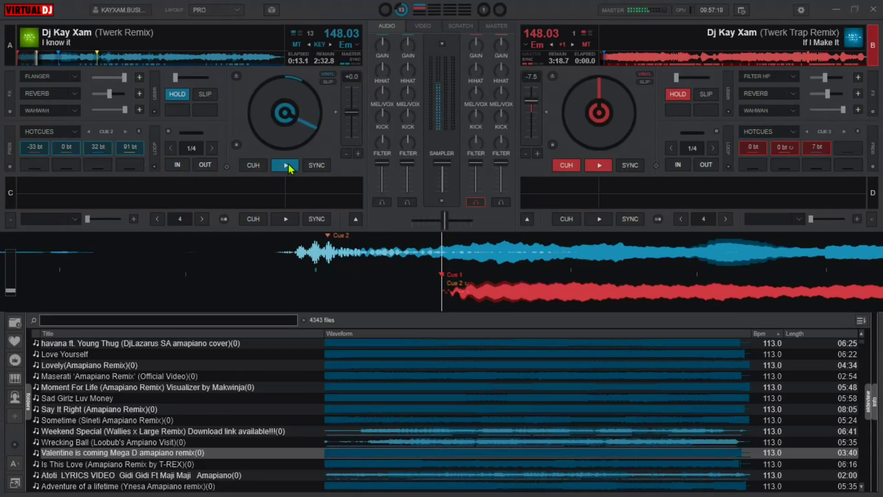
left_click(256, 169)
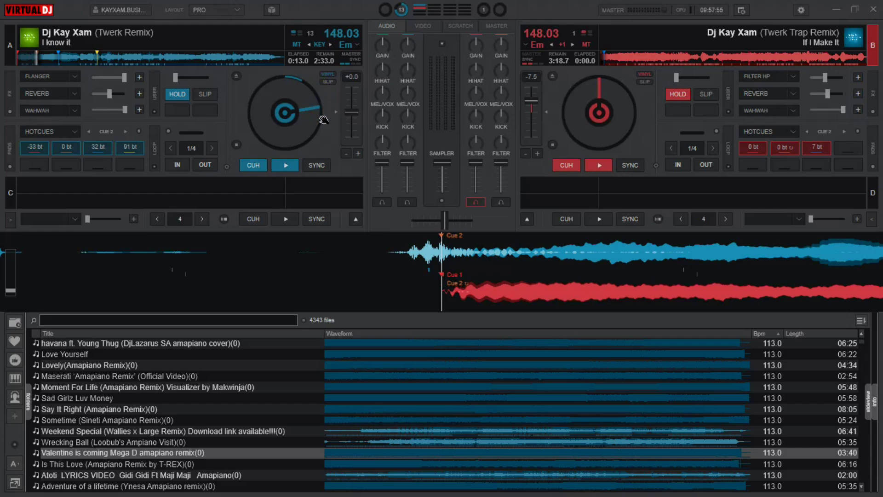
mouse_move(321, 115)
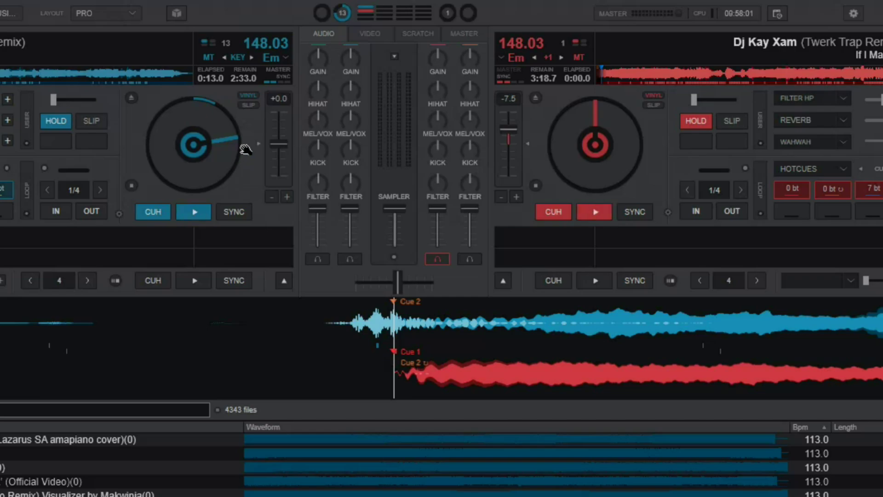
left_click(852, 14)
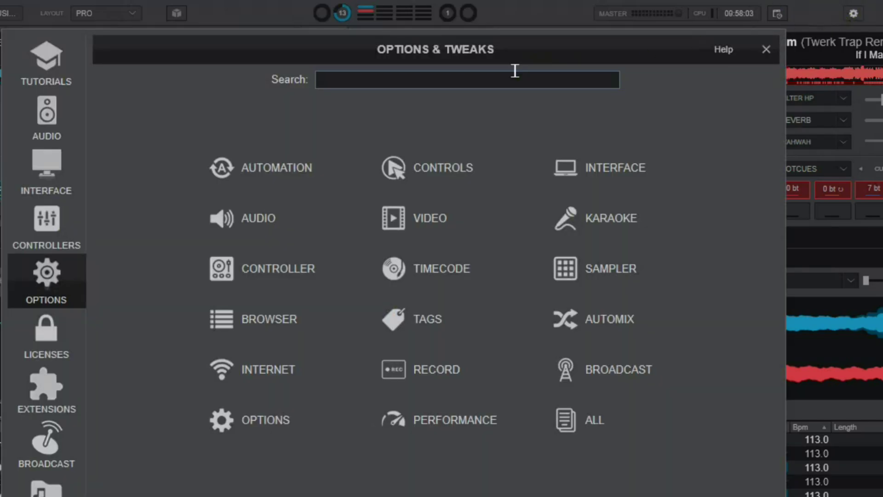
Search the settings for 'cras', confirm crashGuard is Yes, and close the settings.
type("crash")
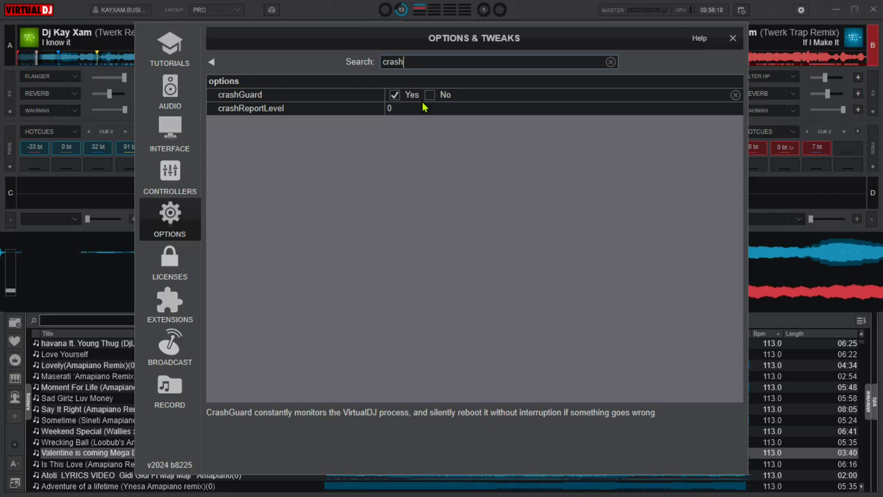
left_click(733, 38)
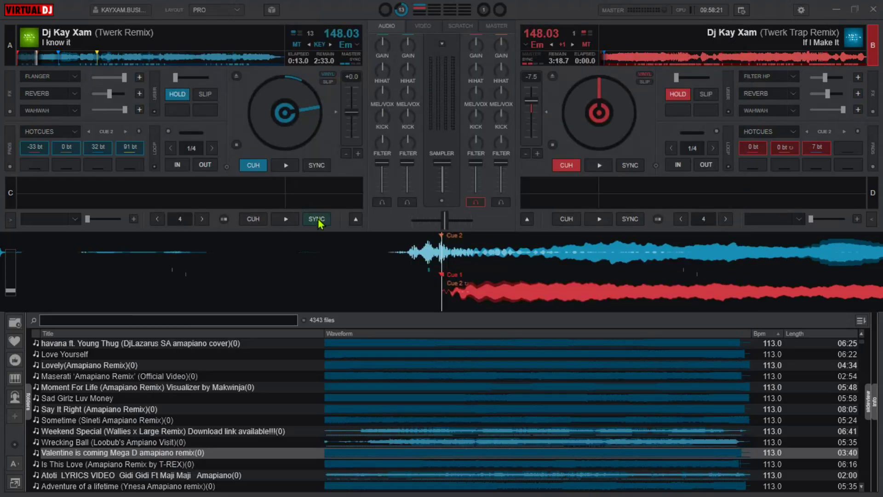
Seek deck A to 1:06.9 and deck B to 0:43.3 on their overview waveforms.
left_click(124, 58)
left_click(657, 58)
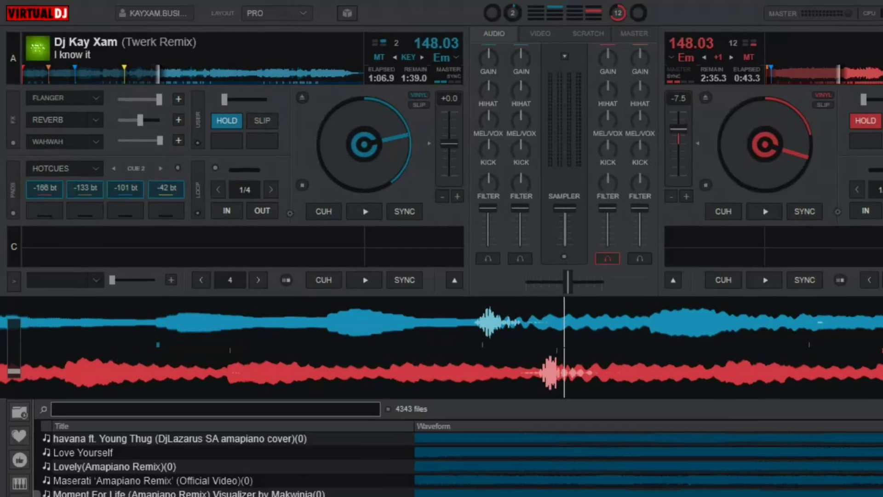
Search settings for 'hide' and set hideSongInfo to Yes so deck titles read 'Hidden'.
left_click(848, 12)
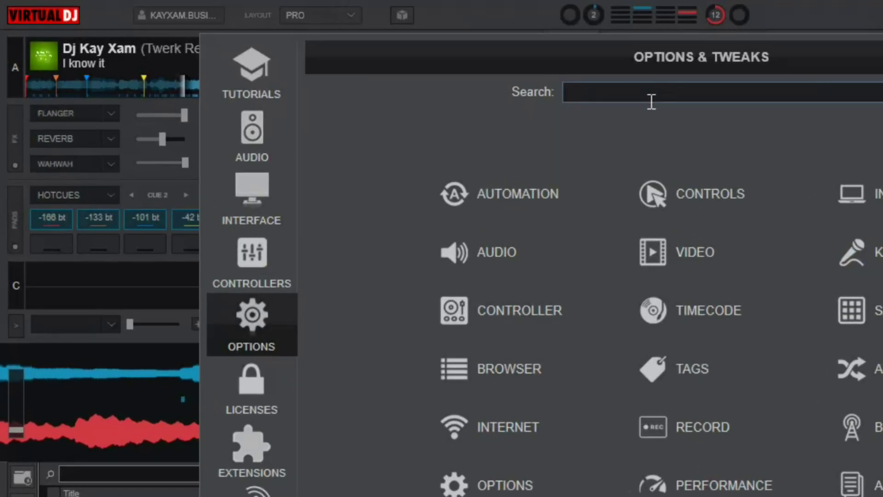
type("hide")
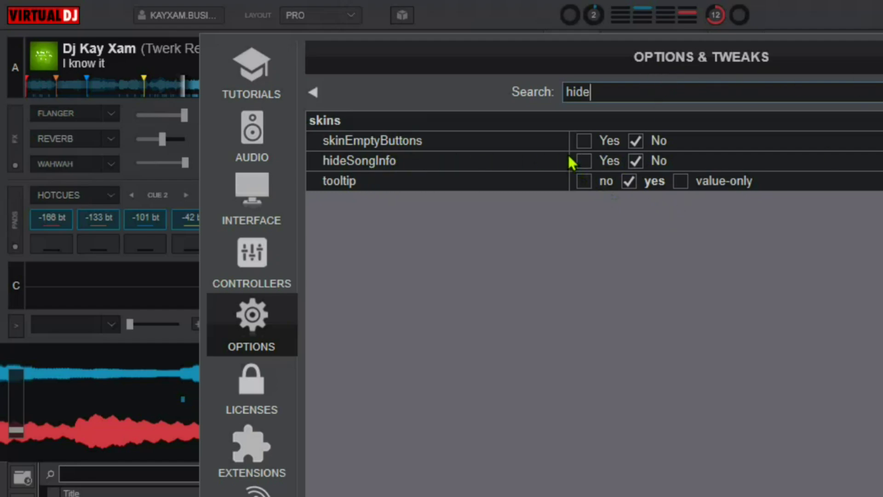
left_click(584, 161)
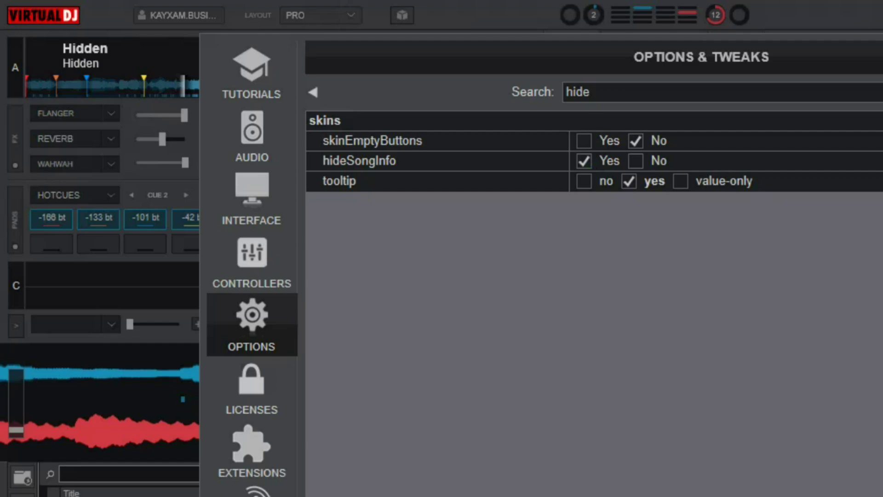
key("Escape")
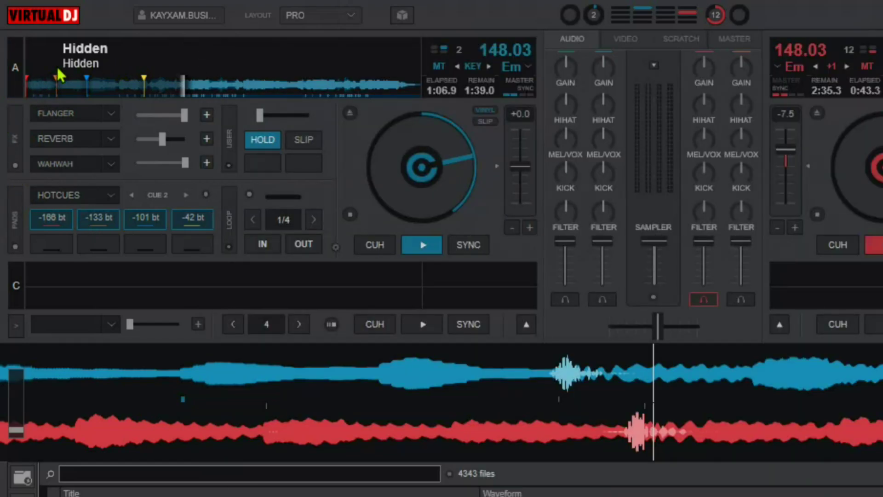